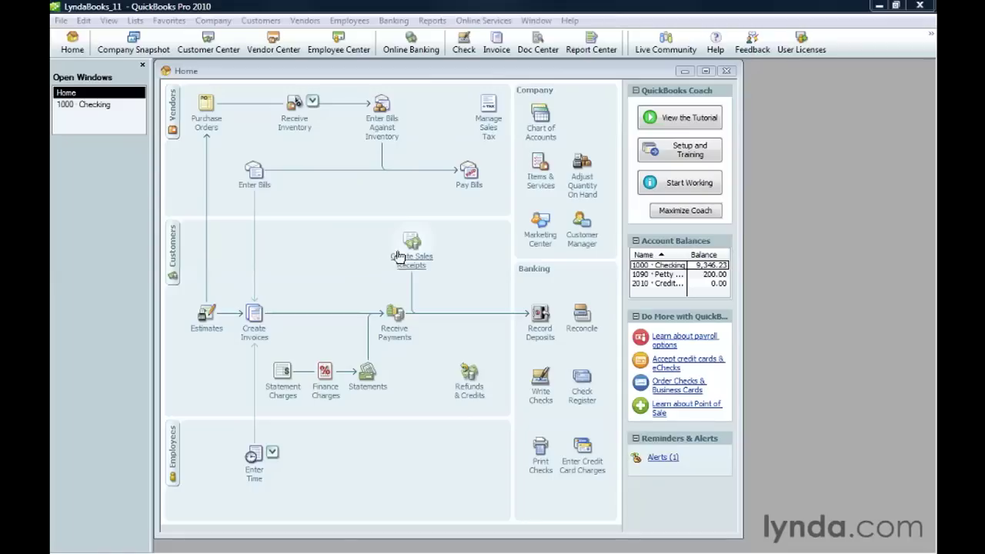
- Open the Profit & Loss Standard report dated This Fiscal Year-to-date (January 1–February 5, 2010)
click(431, 22)
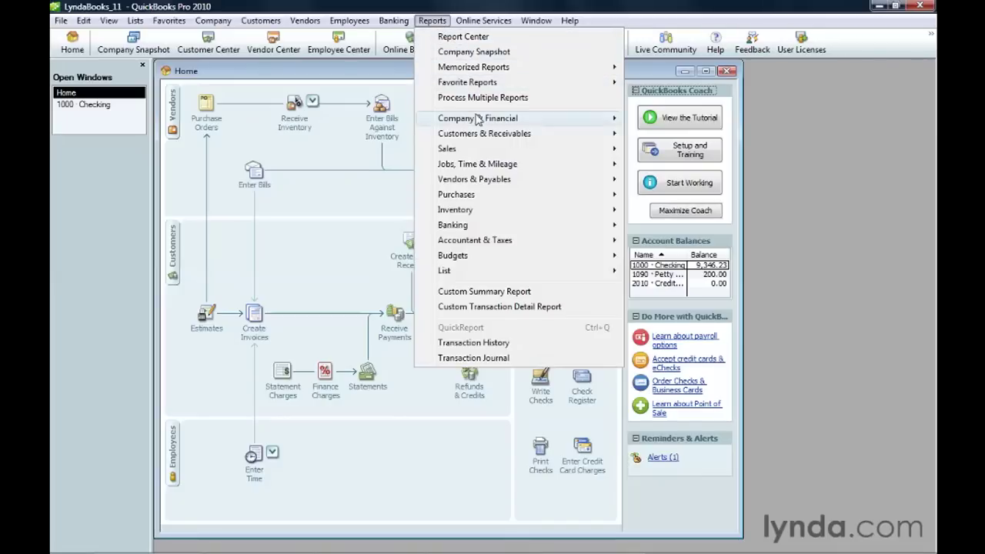
mouse_move(479, 119)
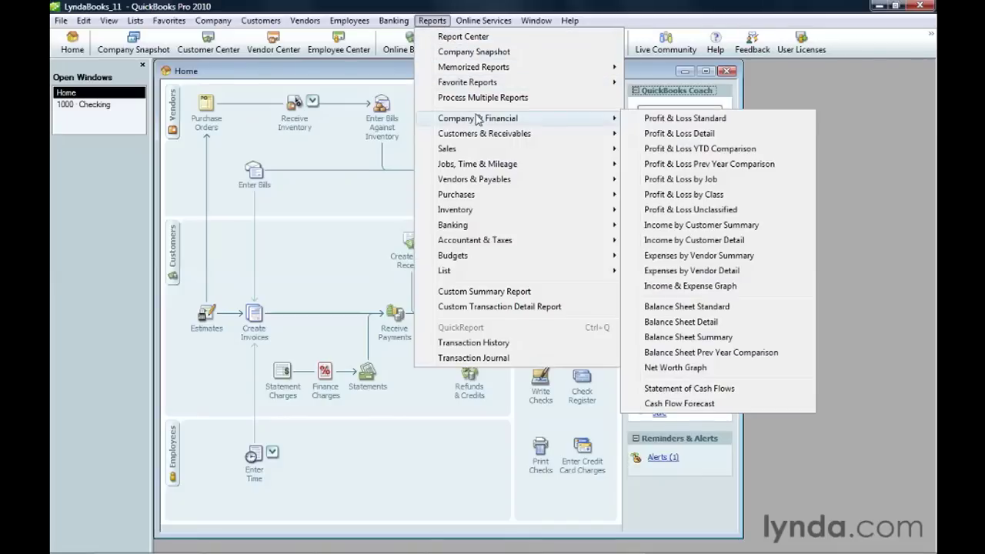
click(698, 126)
click(333, 179)
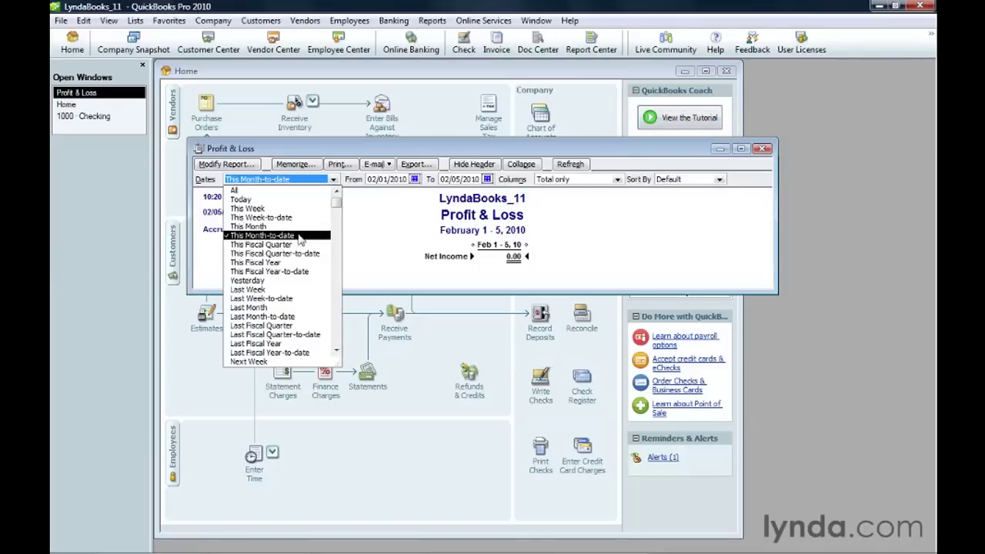
click(295, 272)
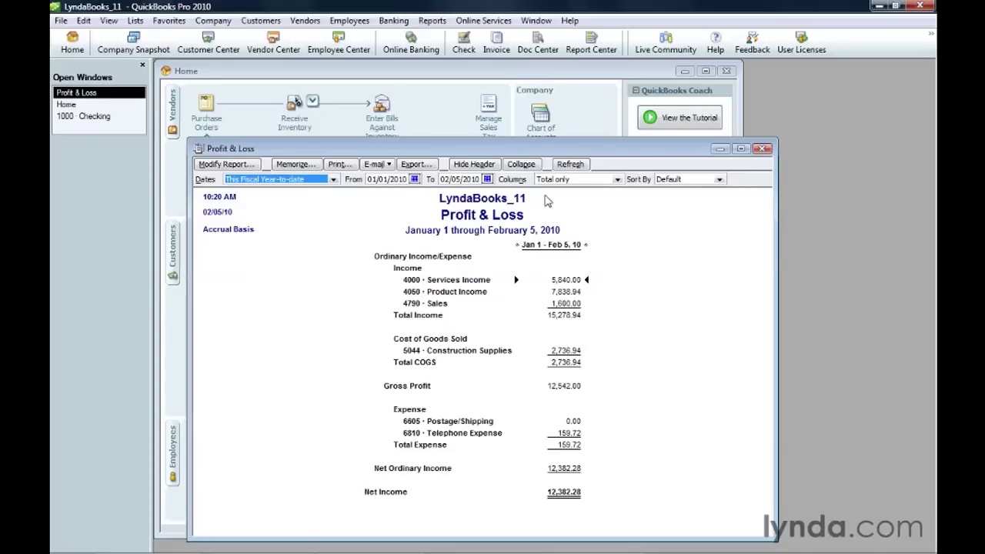
click(433, 22)
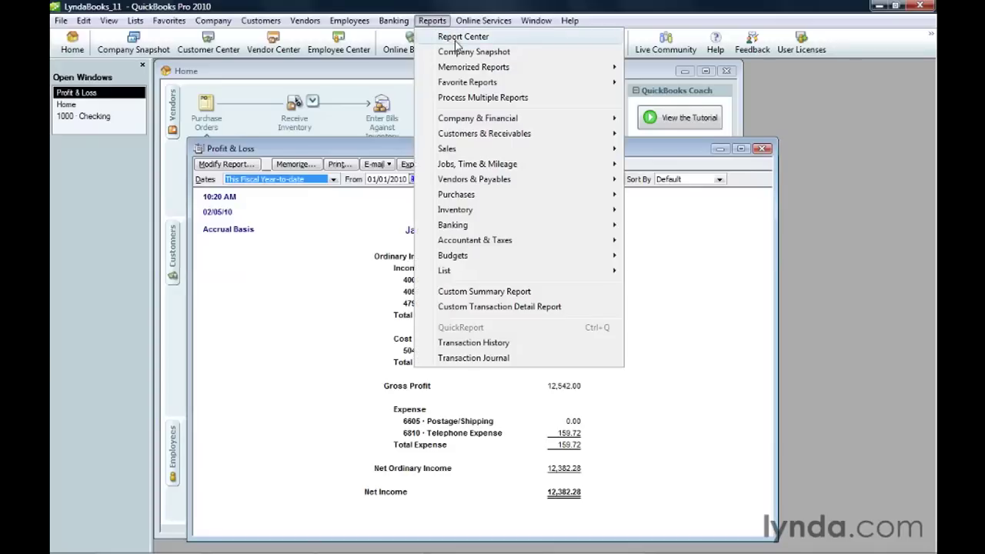
- From the Report Center, display Profit & Loss Standard set to This Fiscal Year-to-date
click(463, 37)
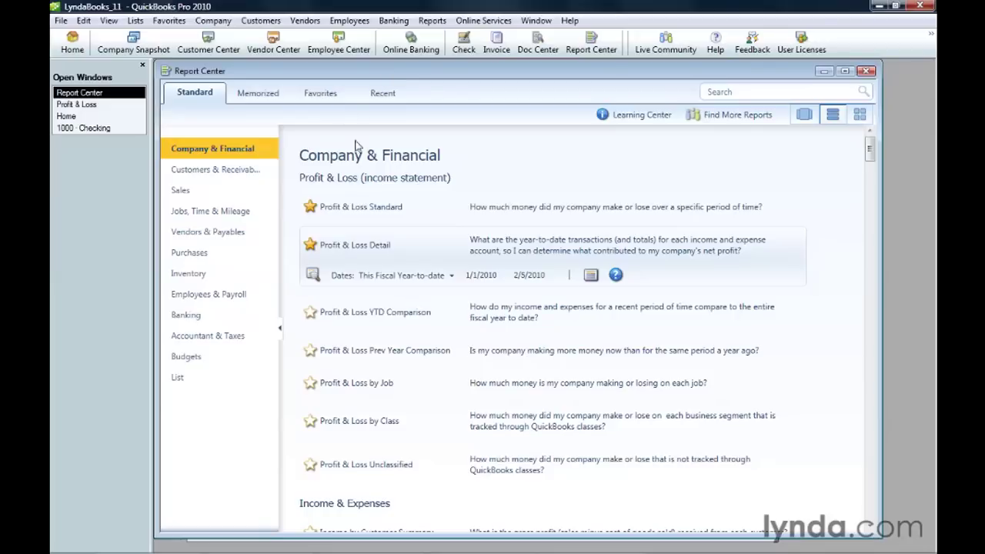
click(590, 276)
click(394, 214)
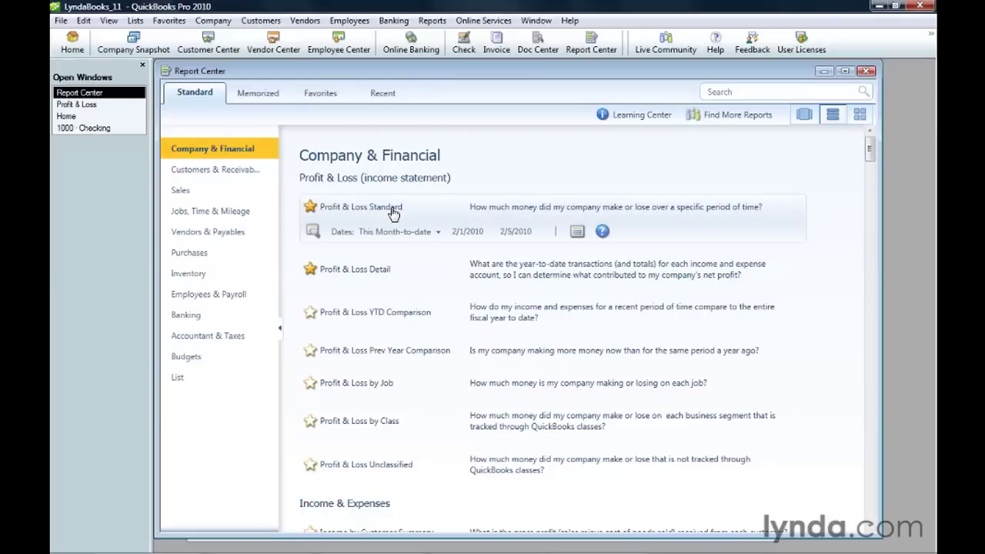
click(438, 233)
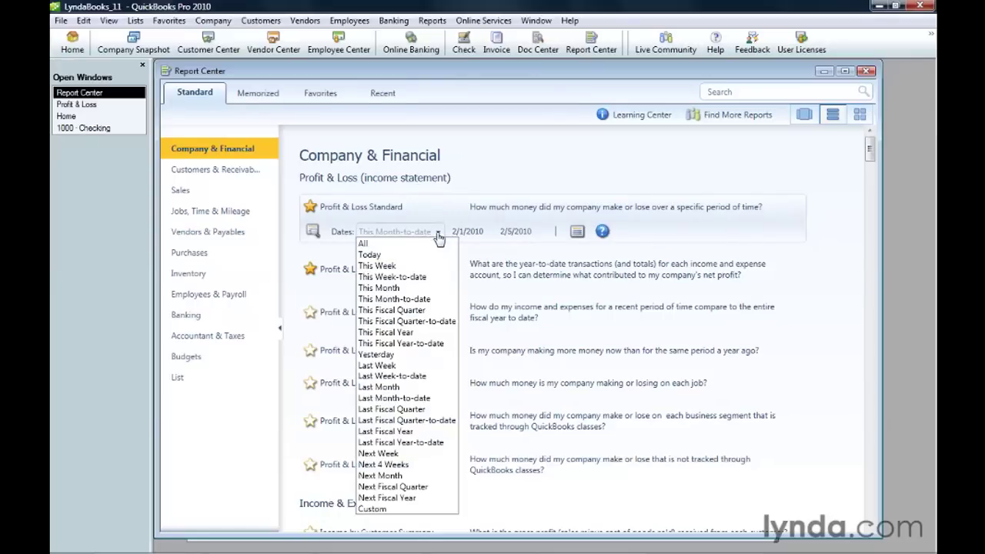
click(410, 343)
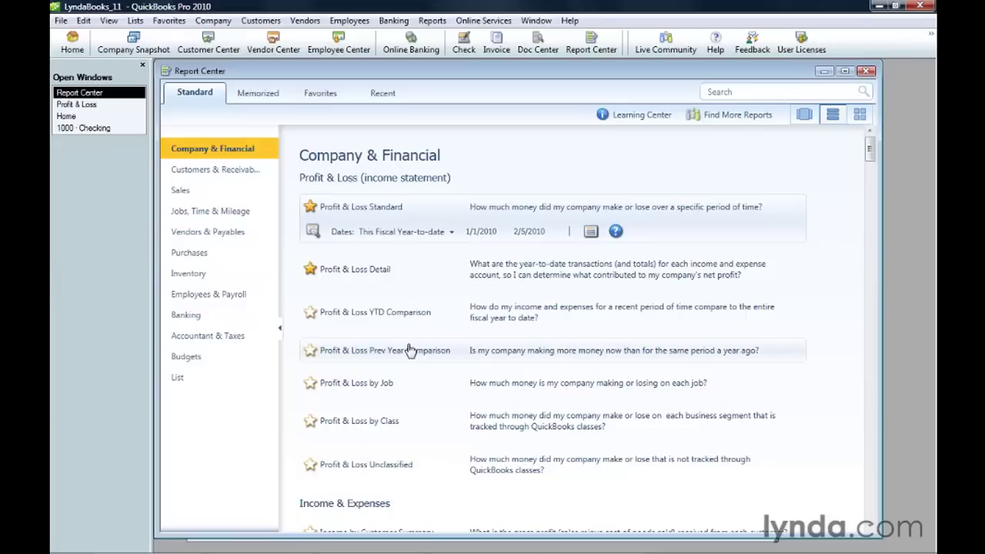
click(591, 233)
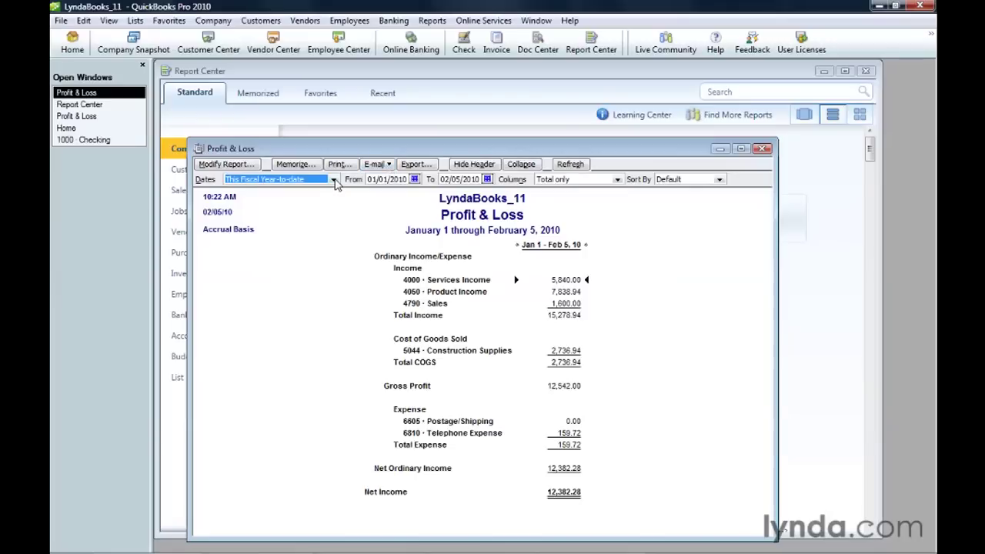
- Set the report's Columns to Quarter and its Dates to This Fiscal Year
click(333, 179)
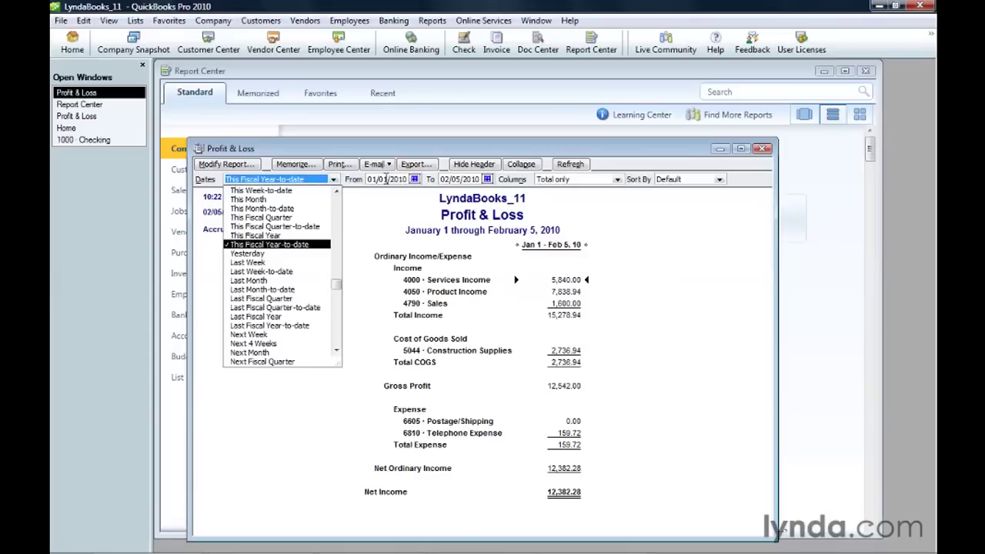
click(386, 178)
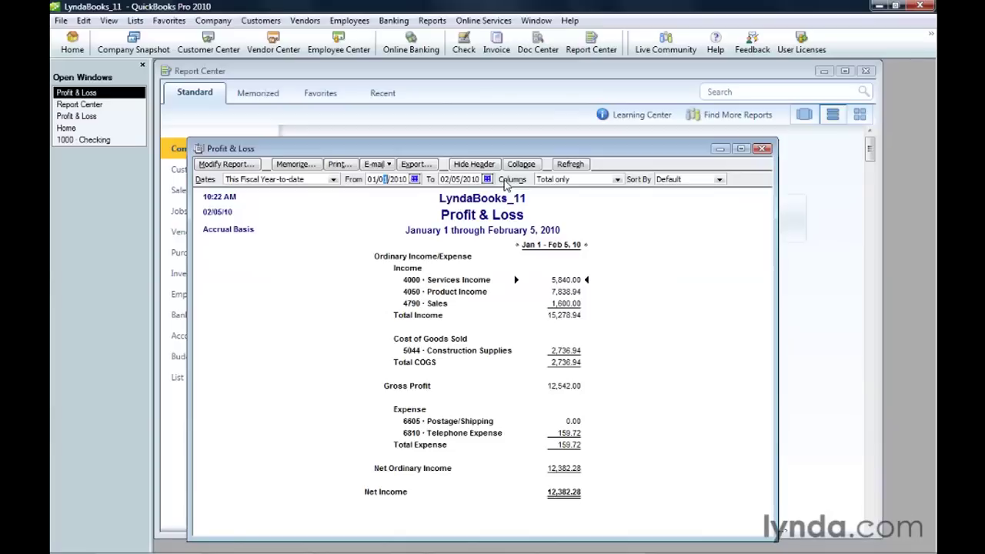
click(618, 180)
click(554, 254)
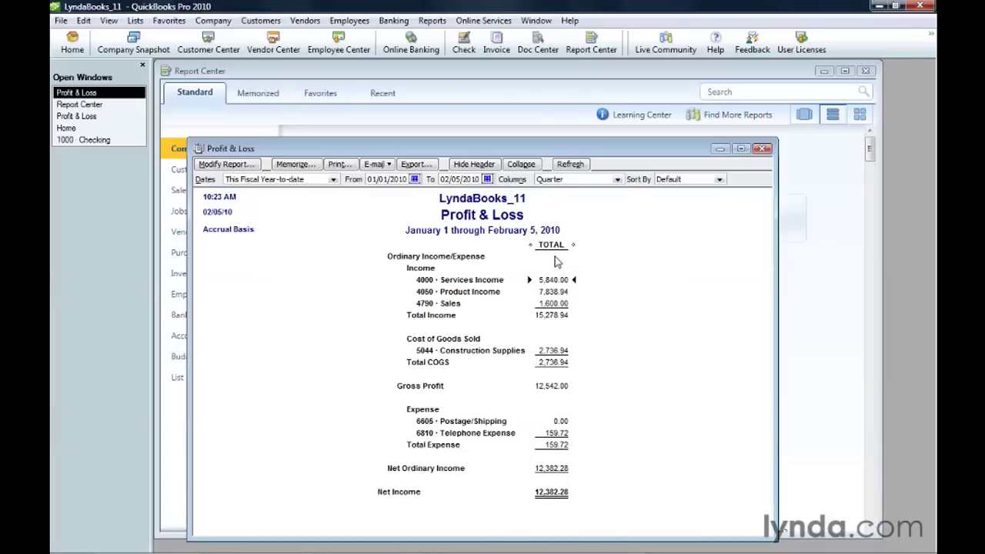
click(333, 179)
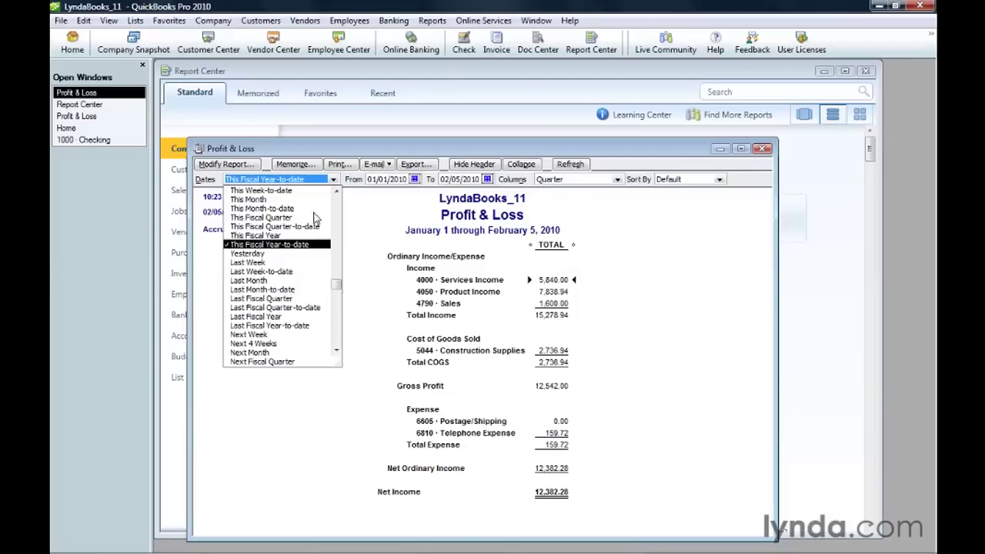
click(275, 236)
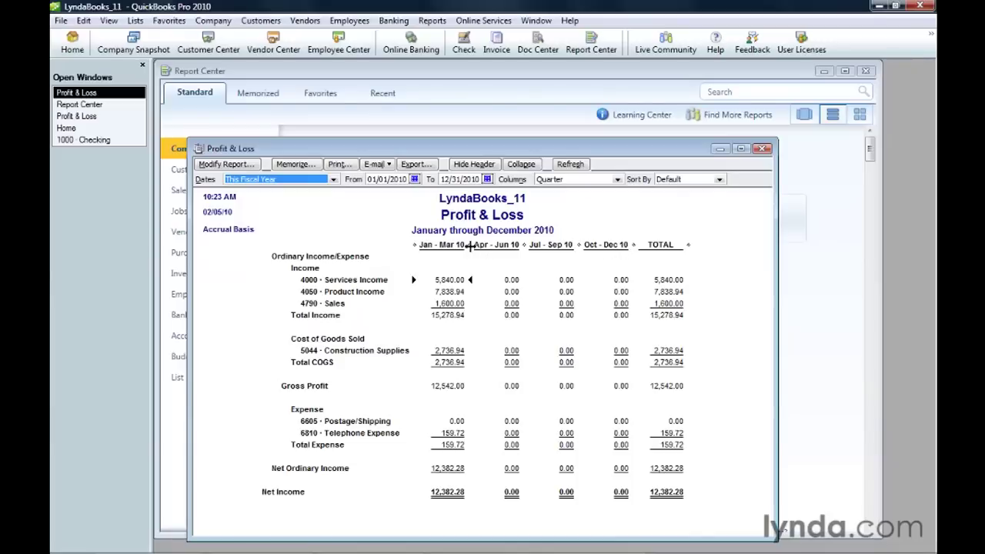
- Review the Modify Report Filters, Header/Footer and Fonts & Numbers settings, then accept them unchanged
click(229, 165)
drag(665, 256, 451, 231)
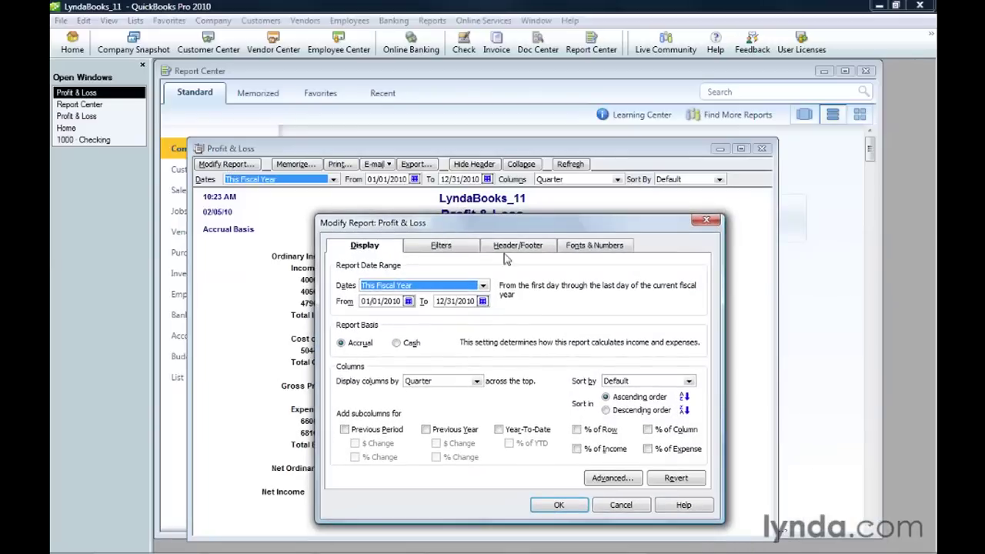
click(454, 250)
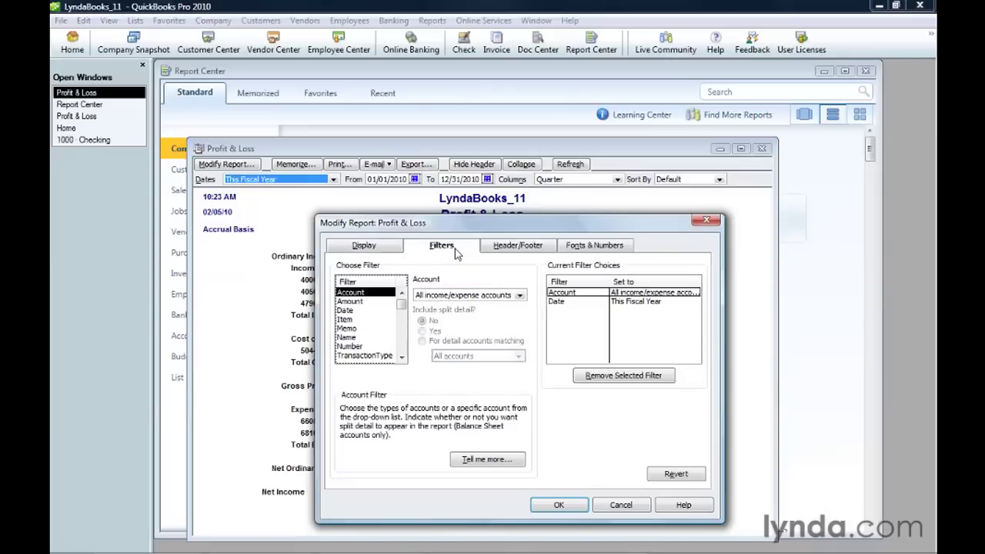
click(502, 250)
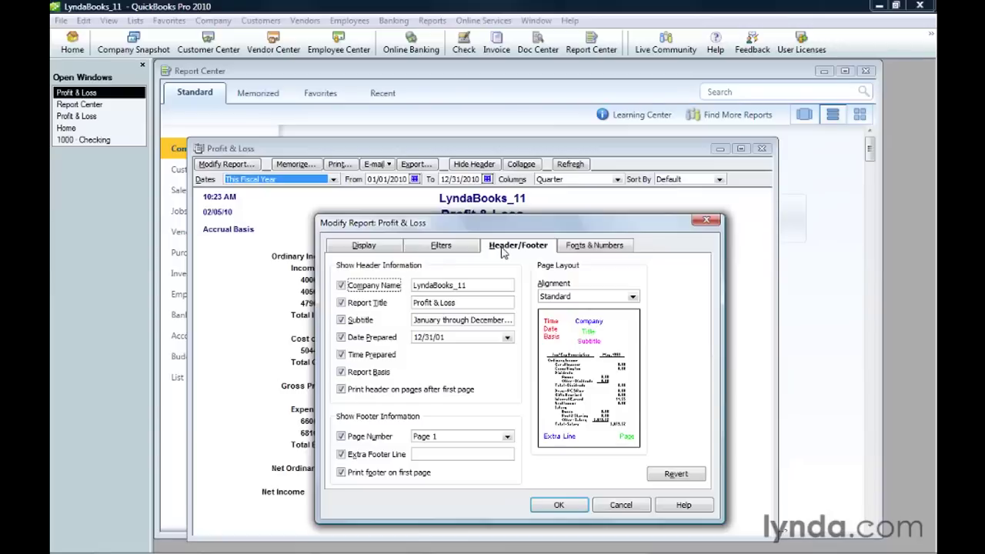
click(573, 248)
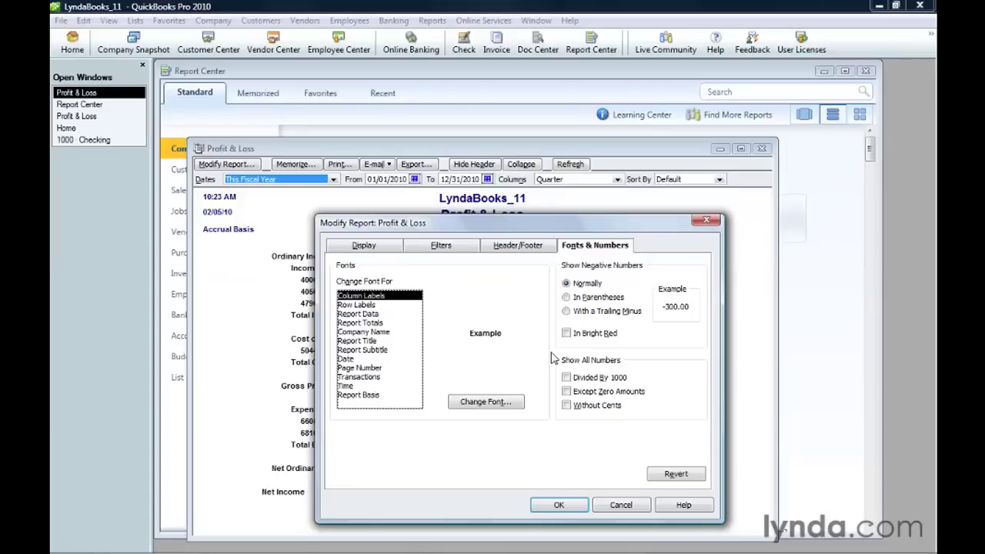
click(559, 505)
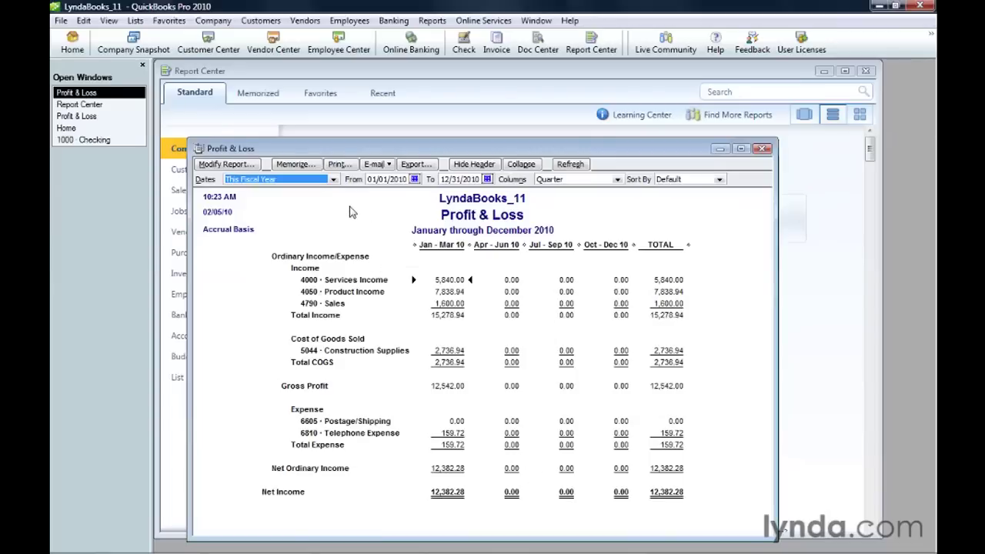
- Memorize the report, extending its name 'Profit & Loss' to 'Profit & Loss This Year'
click(296, 164)
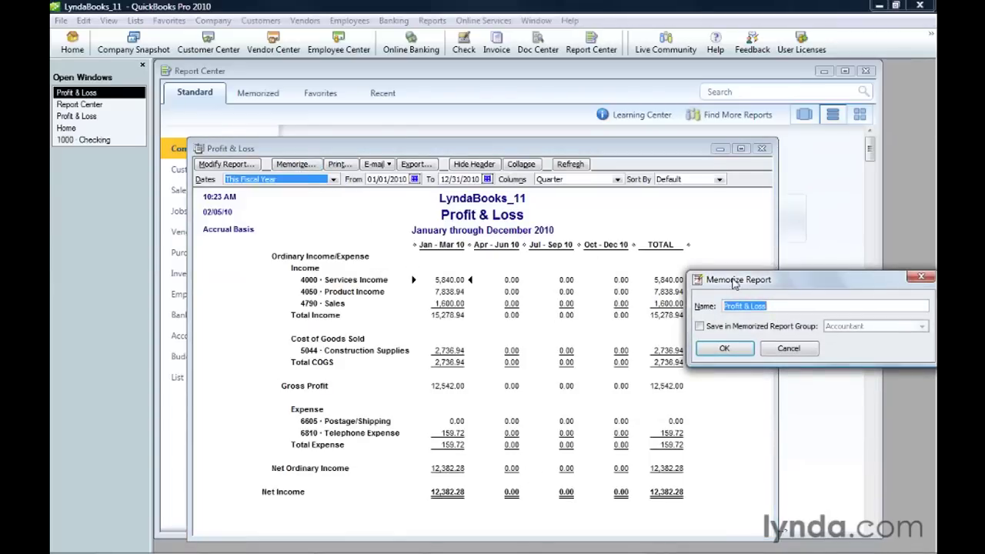
drag(705, 279, 395, 274)
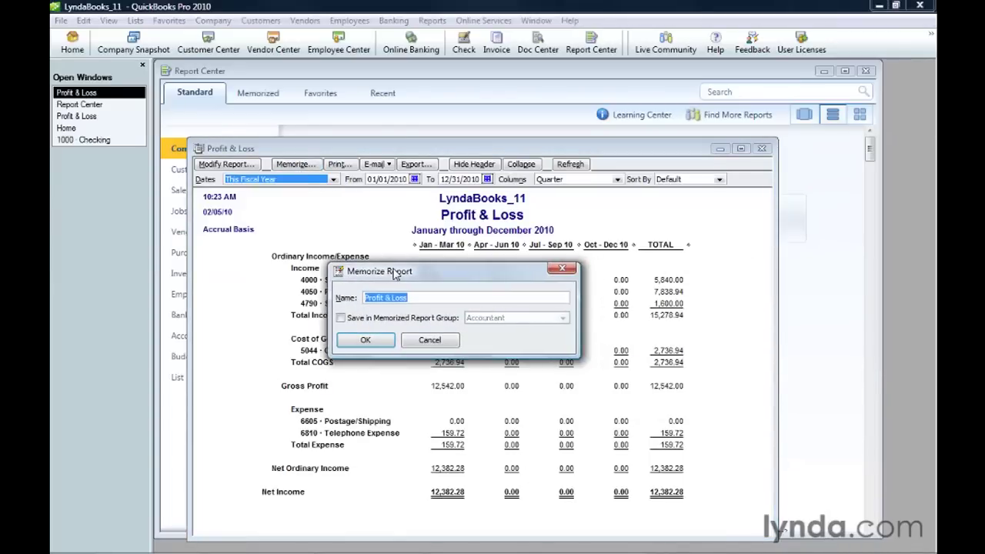
click(433, 302)
text(This Year)
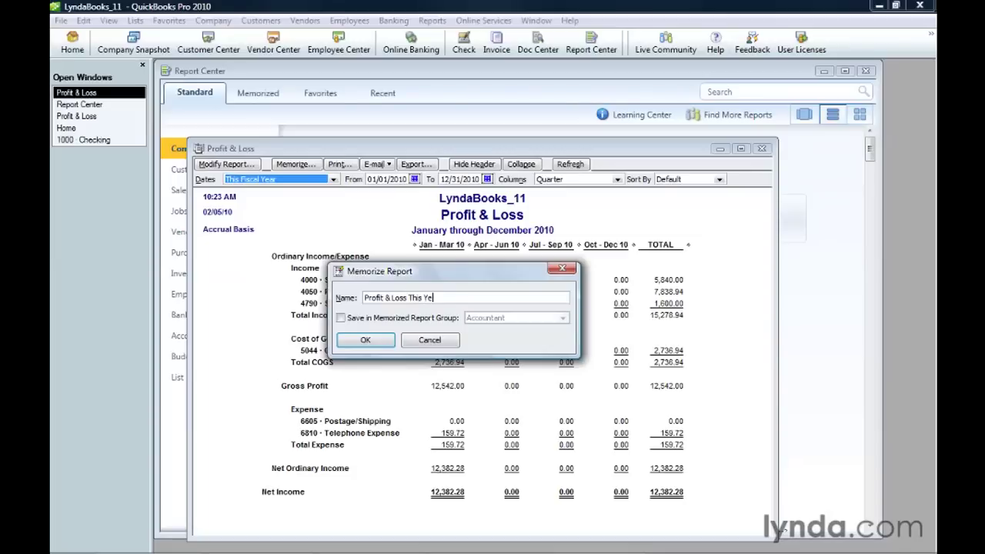
click(366, 340)
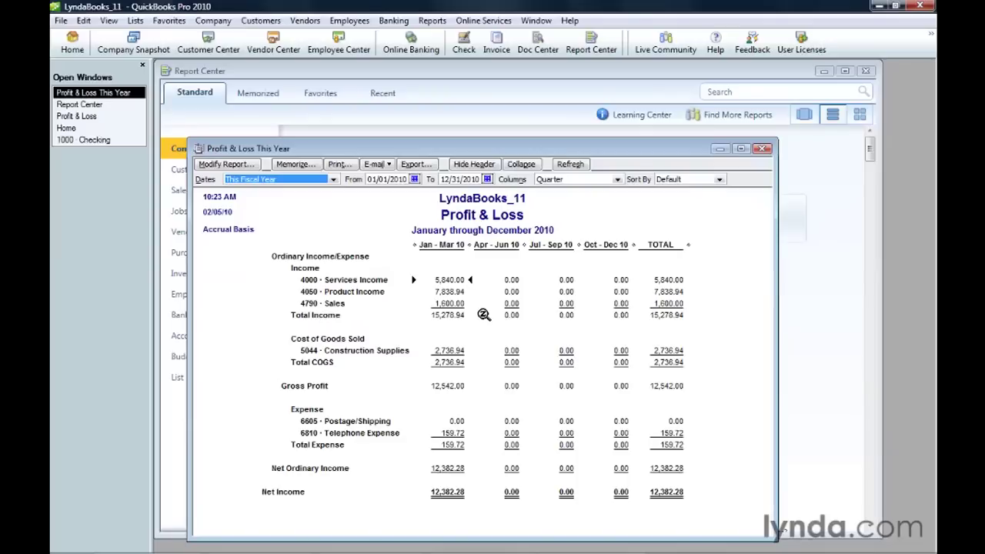
click(433, 20)
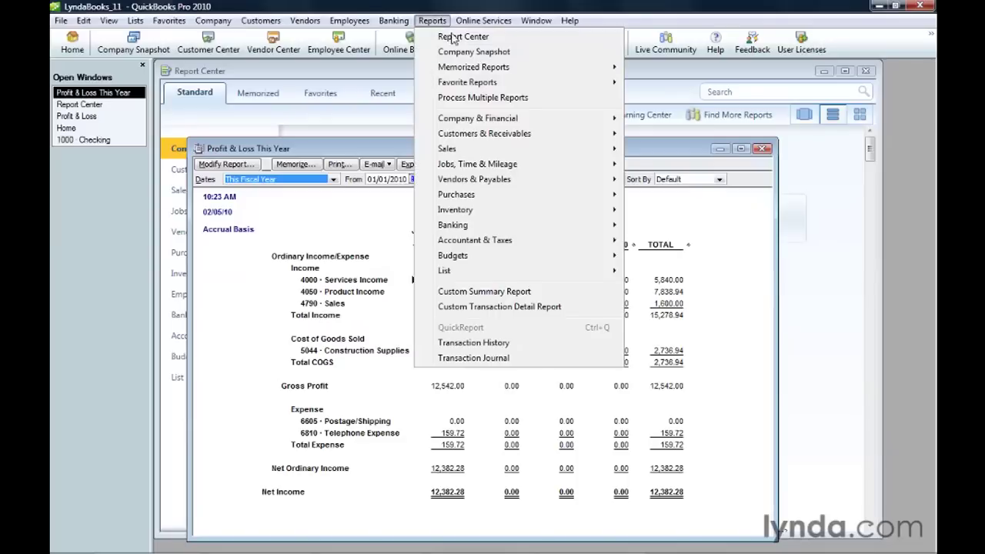
mouse_move(497, 70)
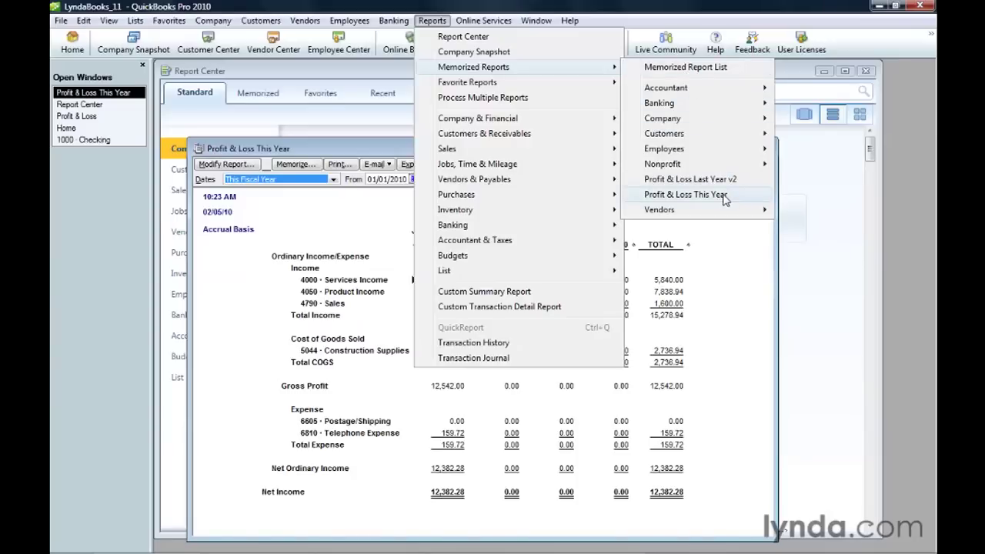
click(685, 194)
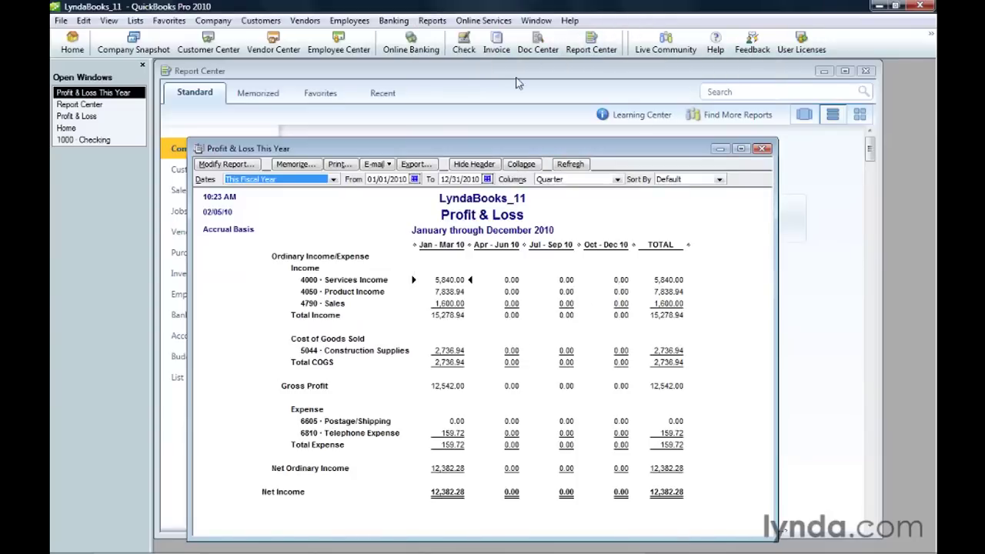
click(257, 93)
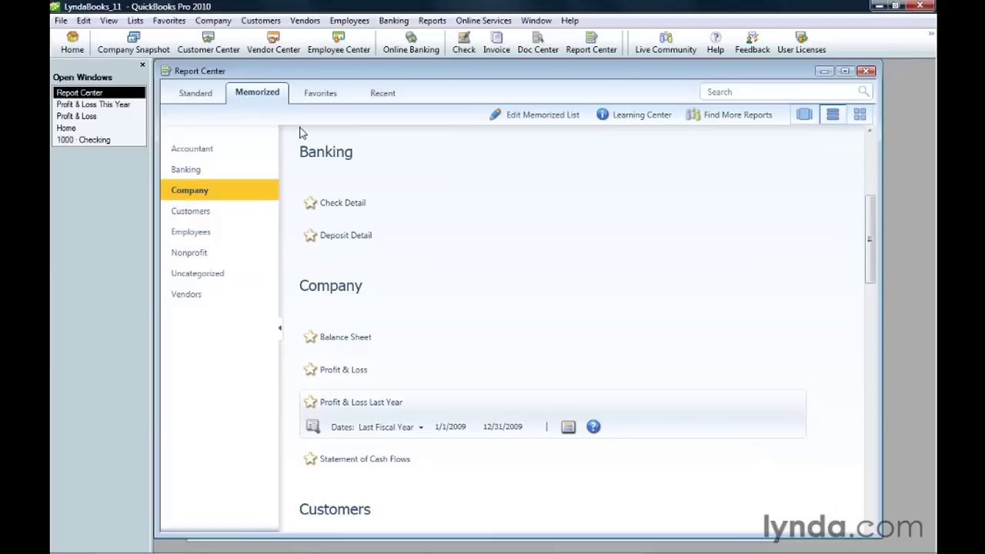
click(202, 278)
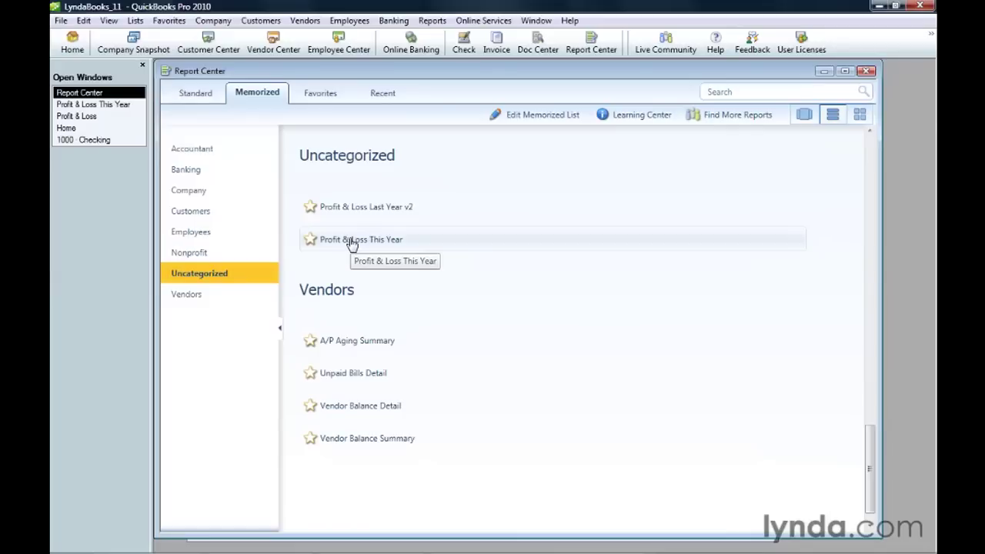
click(107, 104)
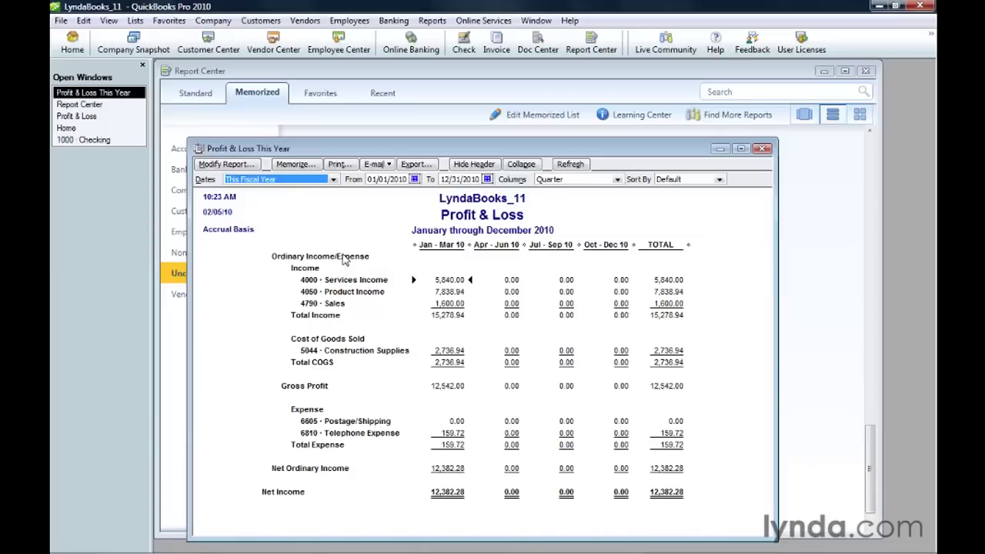
- Add a 'Profit & Loss This Year' shortcut to the Icon Bar from the View menu
click(109, 21)
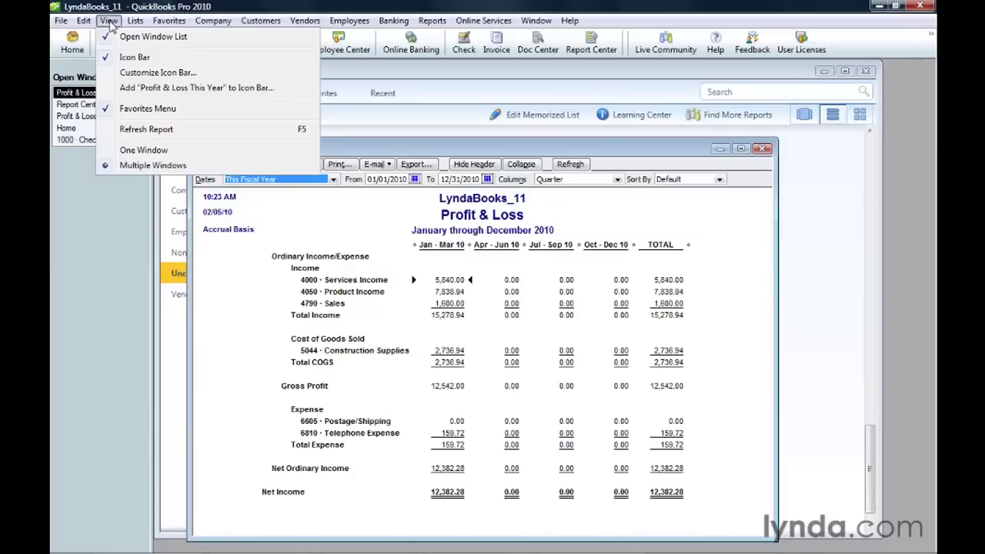
click(195, 88)
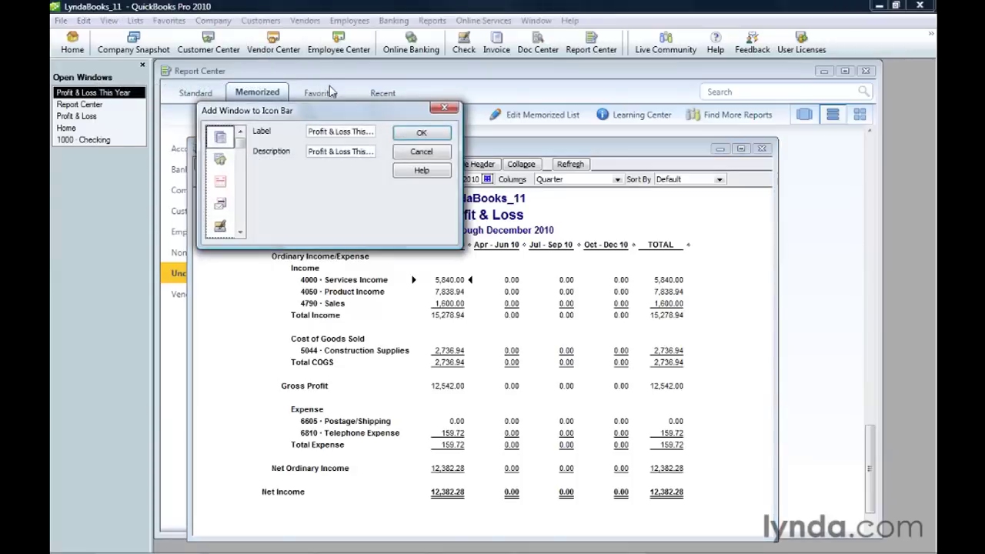
click(422, 136)
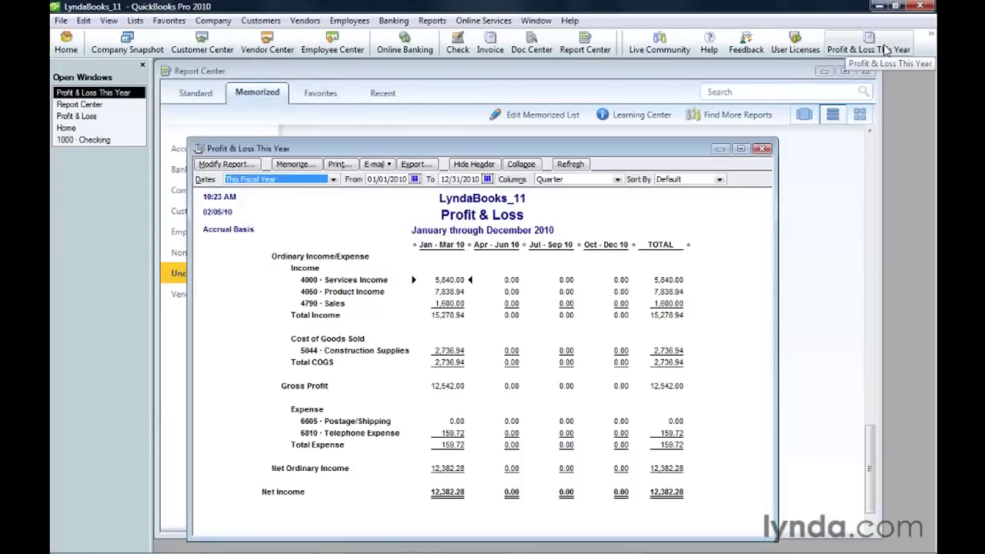